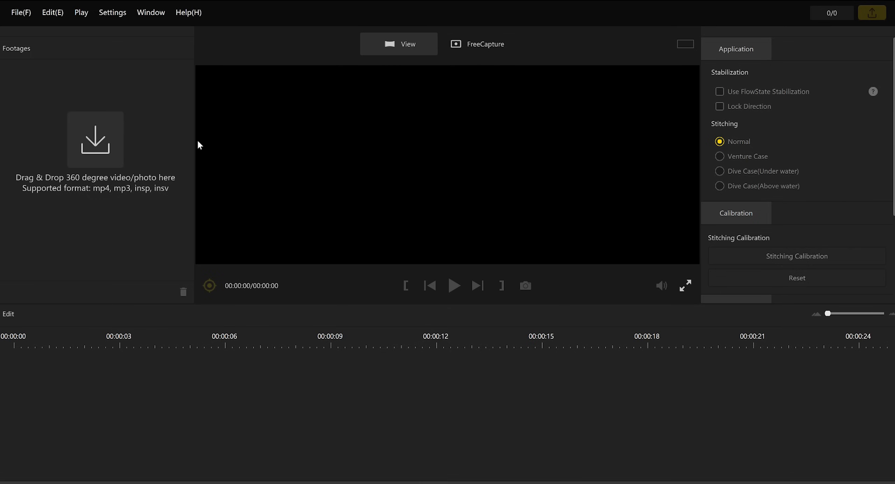
- Bring the File Explorer window showing the Day 2 360 folder alongside Insta360 Studio
mouse_move(357, 483)
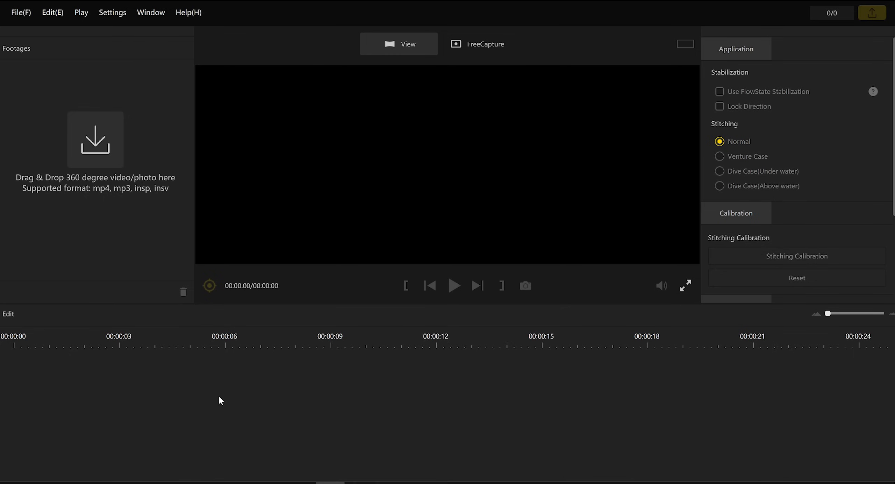
mouse_move(192, 482)
left_click(127, 480)
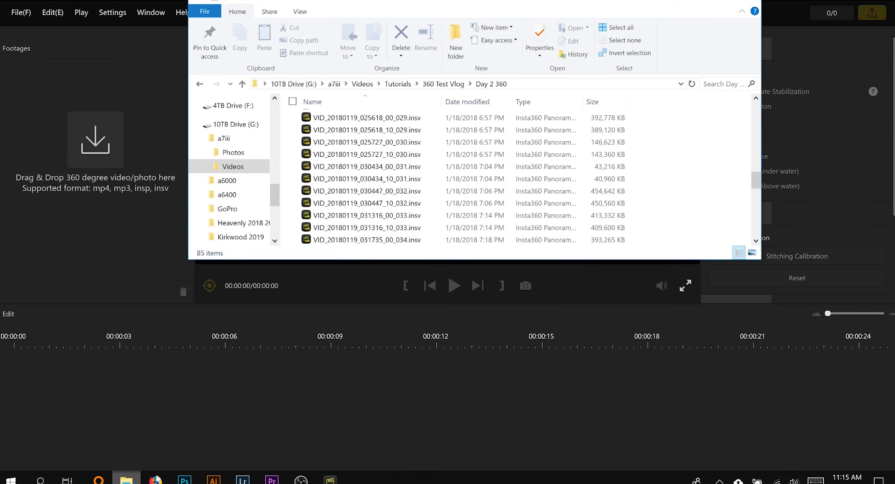
- Select the .insv files from 025727_10_030 through 031316_00_033 and drop them into Insta360 Studio's footage list
left_click(418, 157)
left_click(406, 216, "shift")
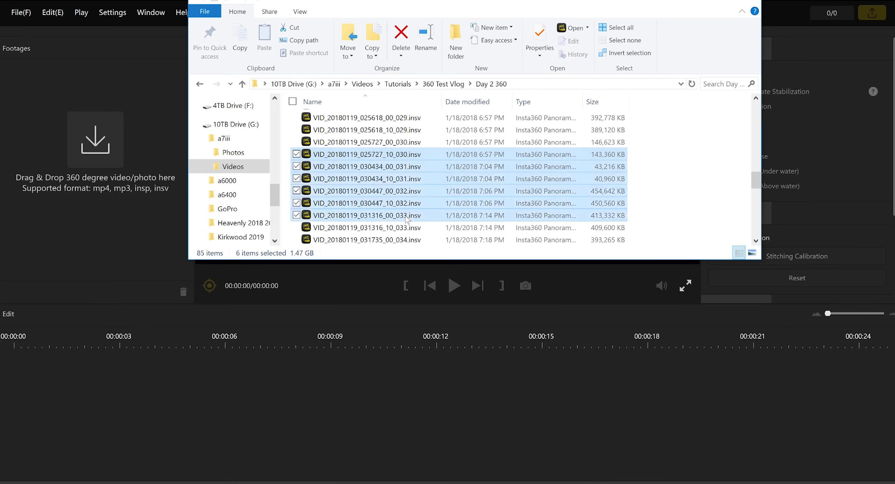
left_click_drag(407, 219, 143, 169)
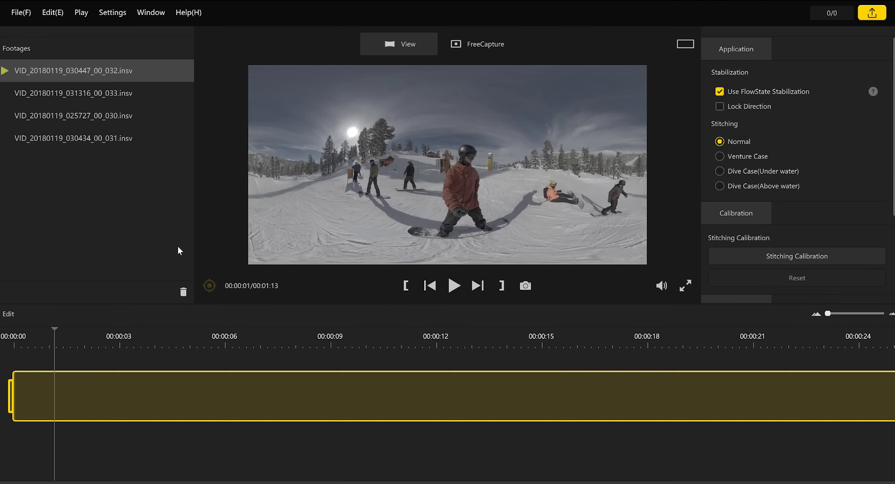
- Batch export all loaded 360 footage to MP4 files in the 360 converted 2 folder
right_click(85, 79)
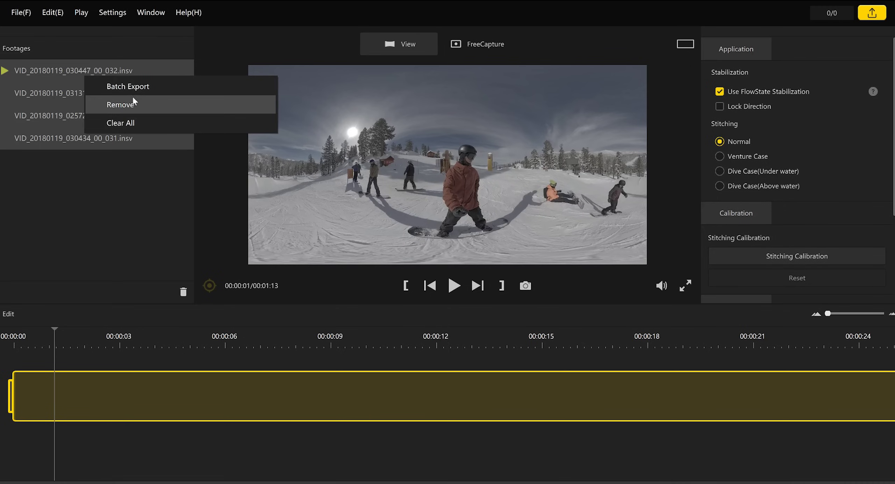
left_click(143, 94)
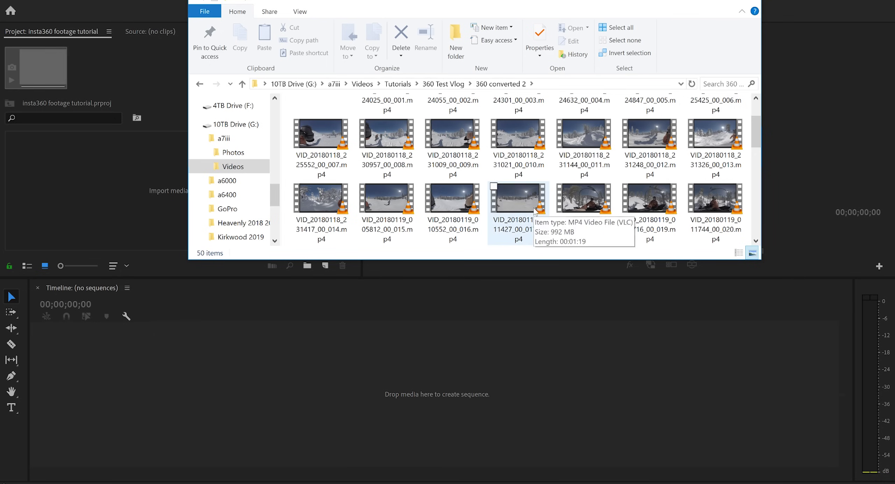
- Import converted clips 002 through 025 into the Project panel and select all 25
scroll(535, 210, "up", 1)
left_click(454, 154)
scroll(531, 170, "down", 1)
scroll(531, 171, "down", 1)
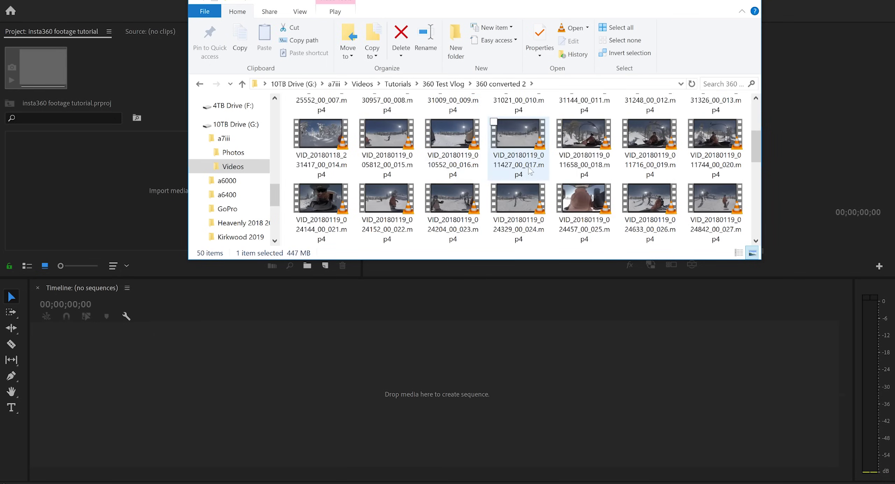
left_click(582, 205, "shift")
left_click_drag(583, 205, 117, 206)
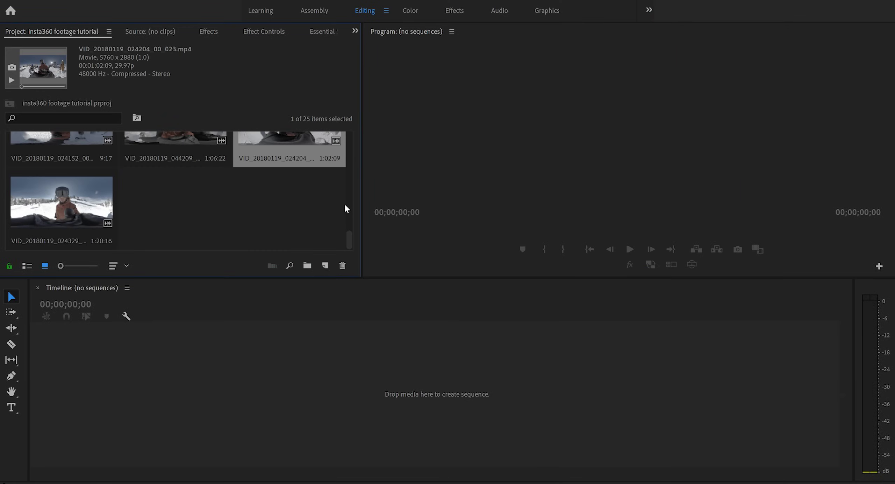
scroll(338, 211, "up", 10)
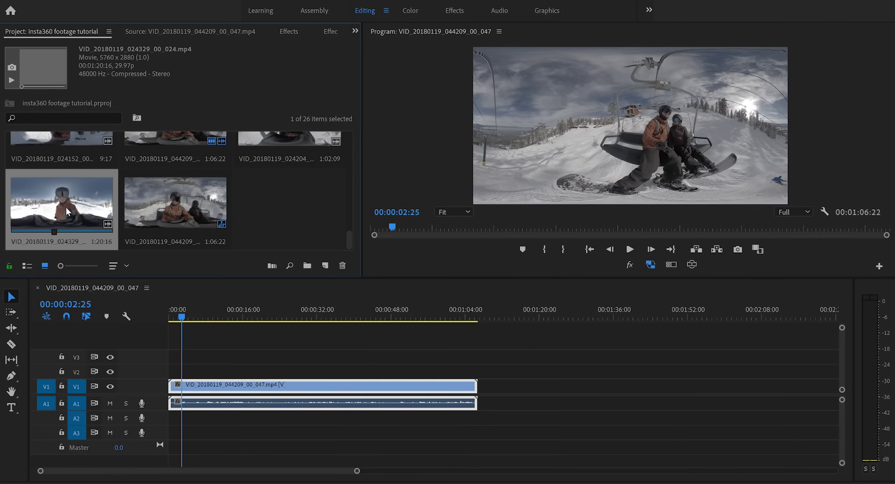
left_click(77, 177, "shift")
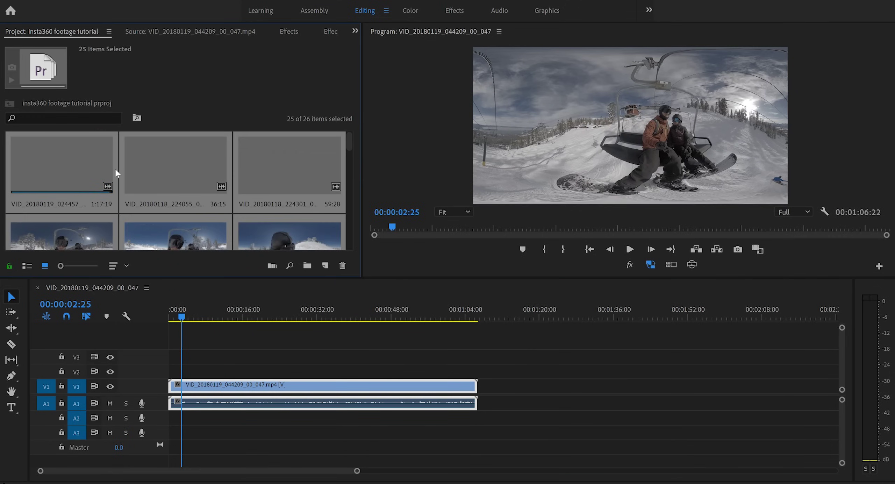
- Create QuickTime proxies for the 25 clips using the 1024x540 GoPro CineForm preset
right_click(153, 170)
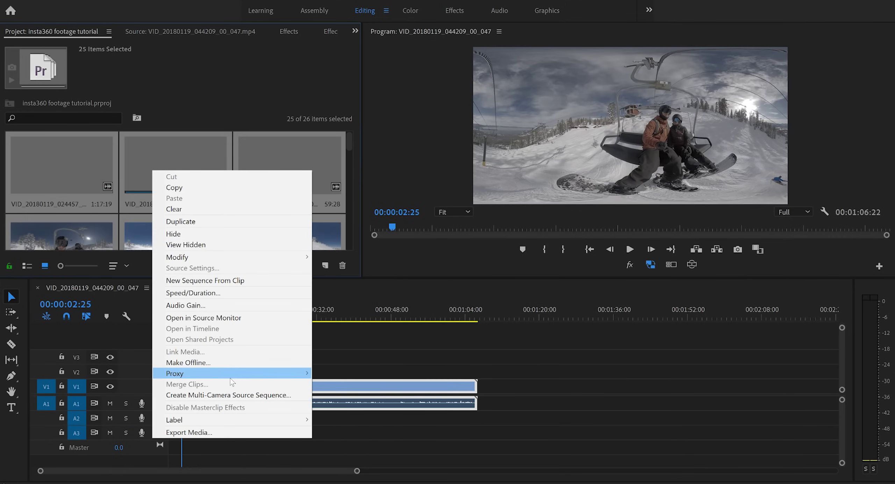
mouse_move(231, 377)
left_click(350, 370)
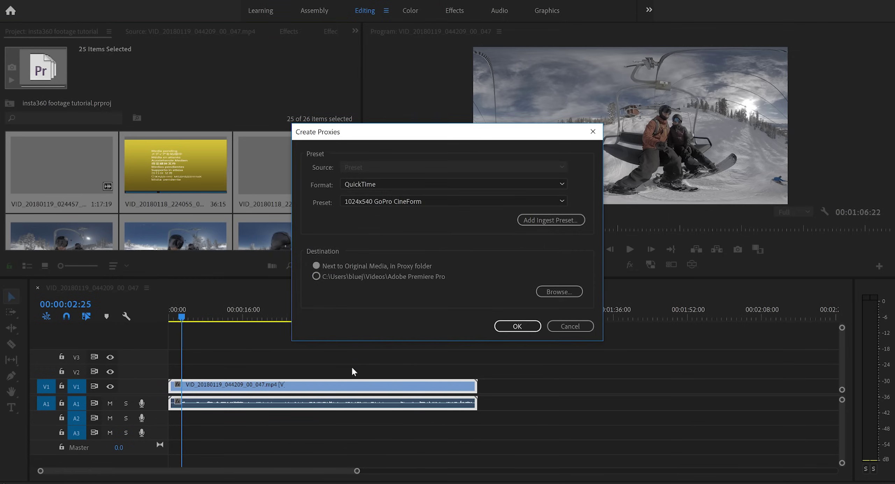
left_click(425, 202)
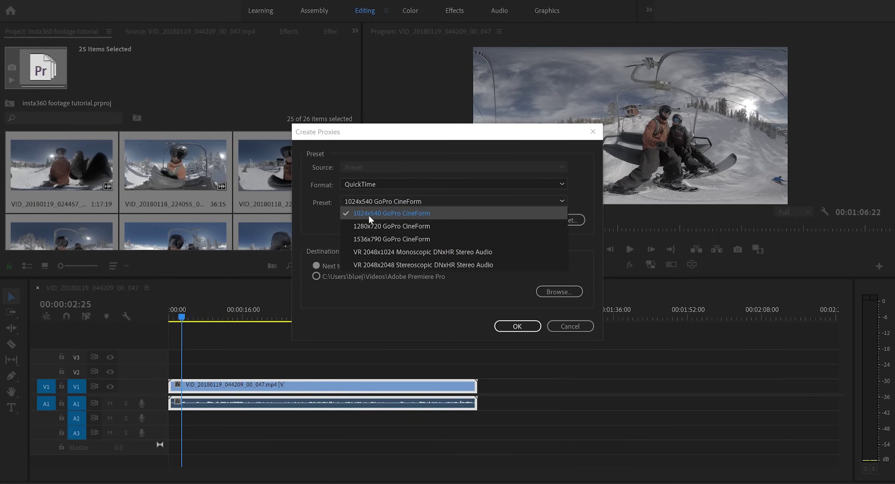
left_click(357, 214)
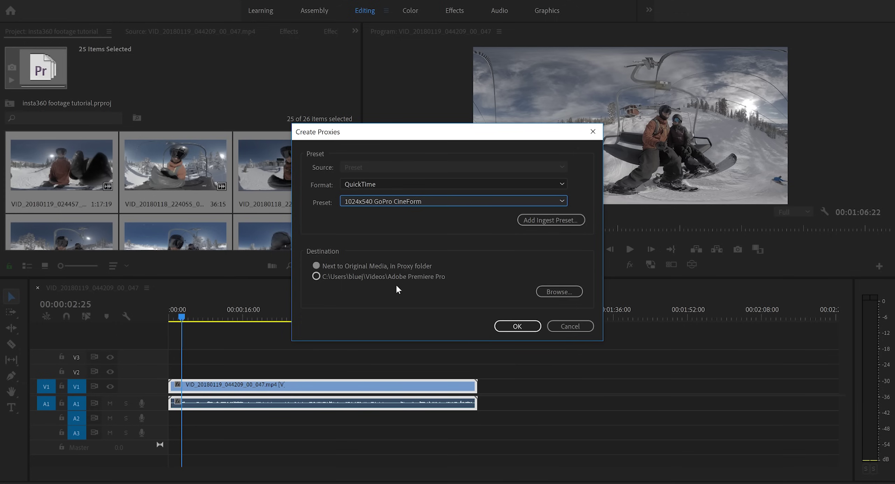
left_click(503, 330)
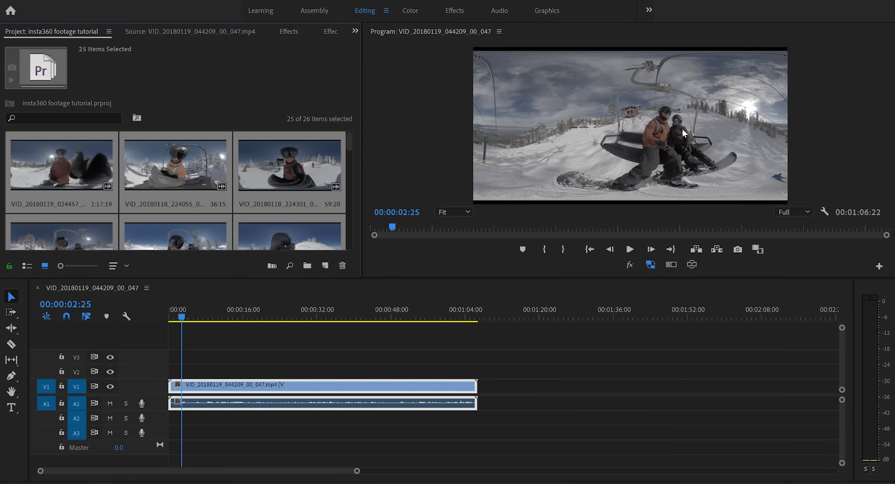
- Switch the Program Monitor to VR video display and bring up the Effects library
left_click(649, 264)
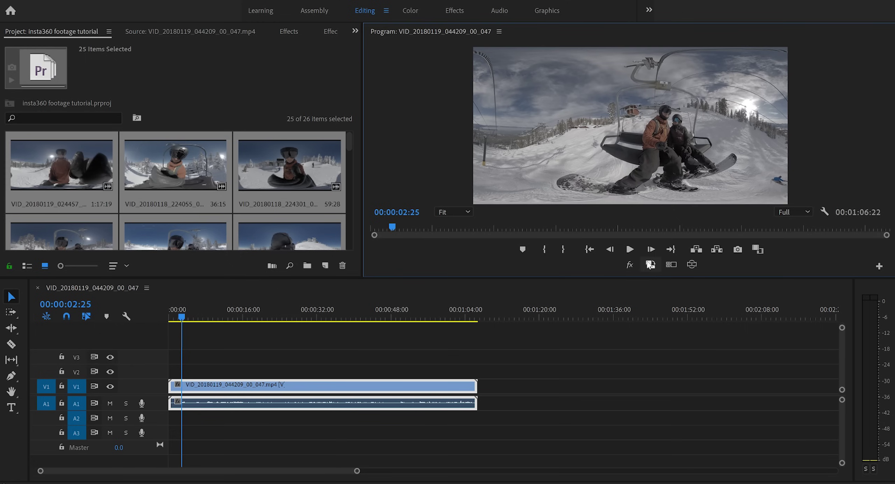
left_click(649, 264)
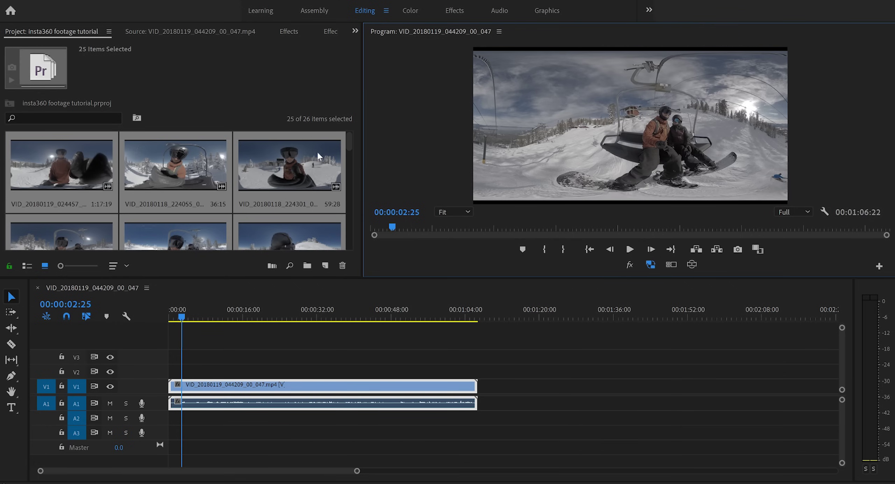
left_click(288, 31)
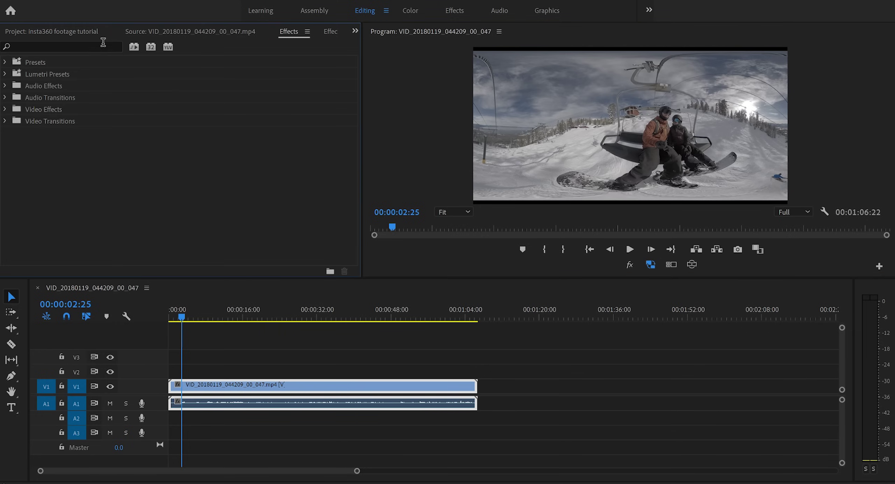
- Search effects for 'gopro vr' and apply GoPro VR Reframe to the chairlift clip on V1
left_click(103, 42)
type("gopro vr")
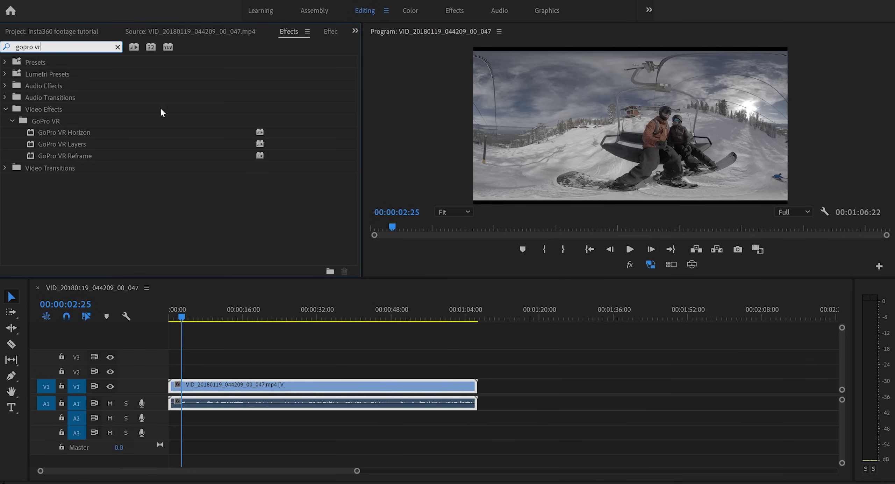
left_click(79, 159)
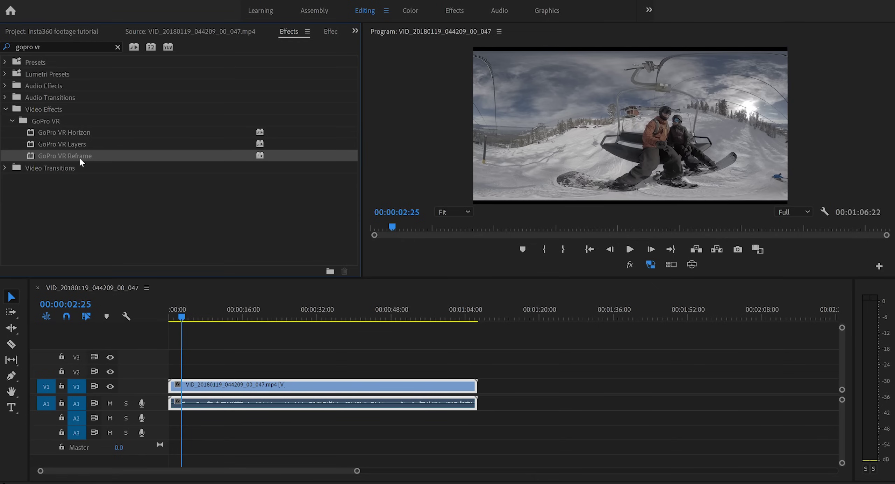
left_click_drag(79, 157, 259, 388)
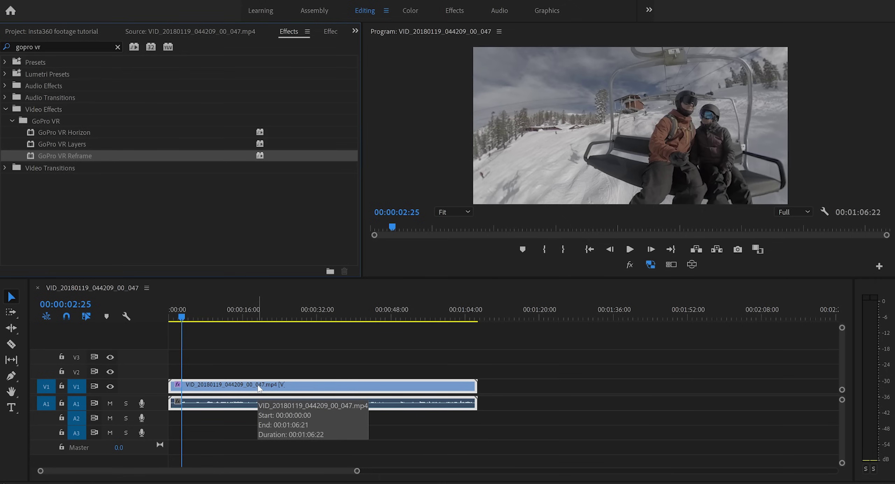
- Delete the clip's A1 audio and save the project
left_click(292, 404, "alt")
key("Delete")
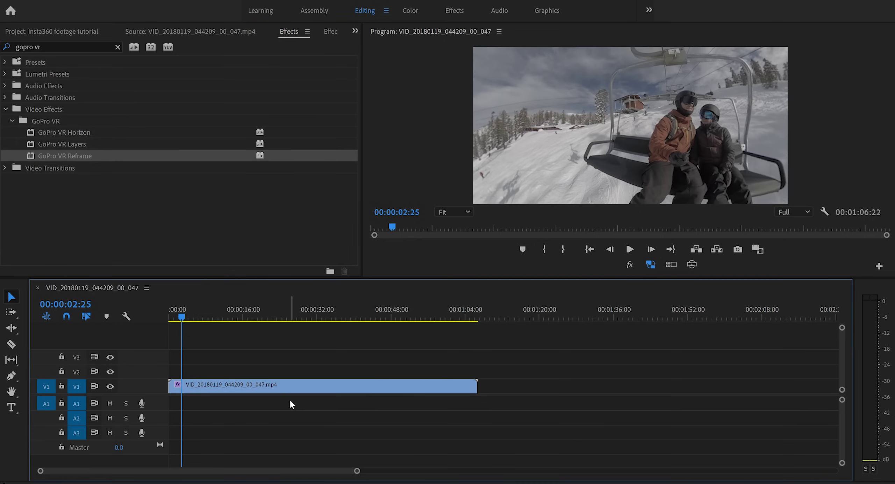
key("ctrl+s")
left_click(324, 31)
- Try reframe yaw values such as 125°, then tilt Pitch to 79° to frame the boards over the snow
left_click(272, 385)
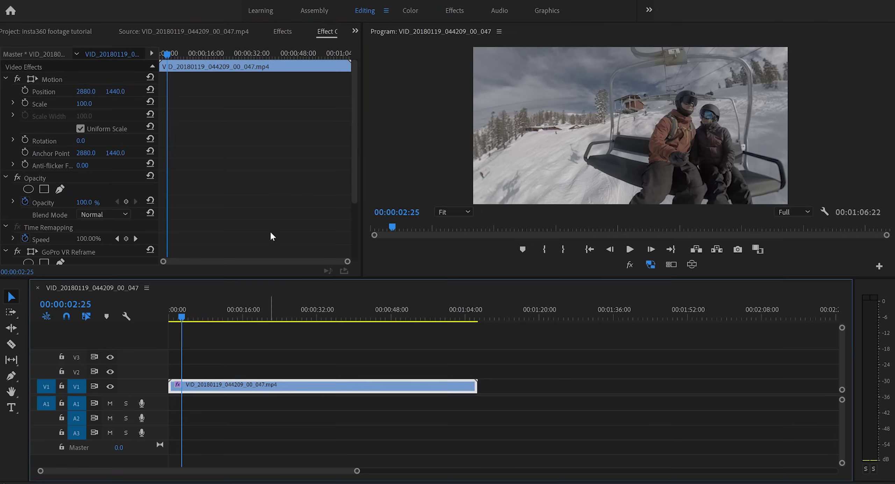
scroll(299, 159, "down", 3)
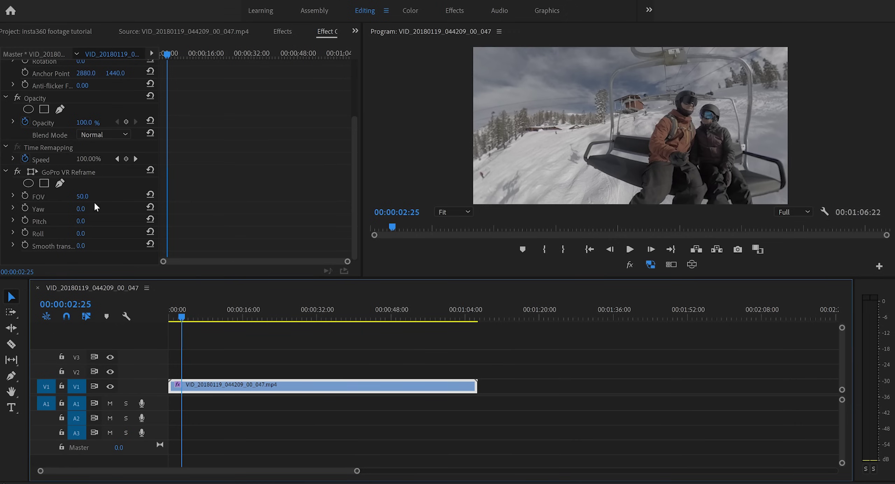
left_click_drag(81, 209, 93, 209)
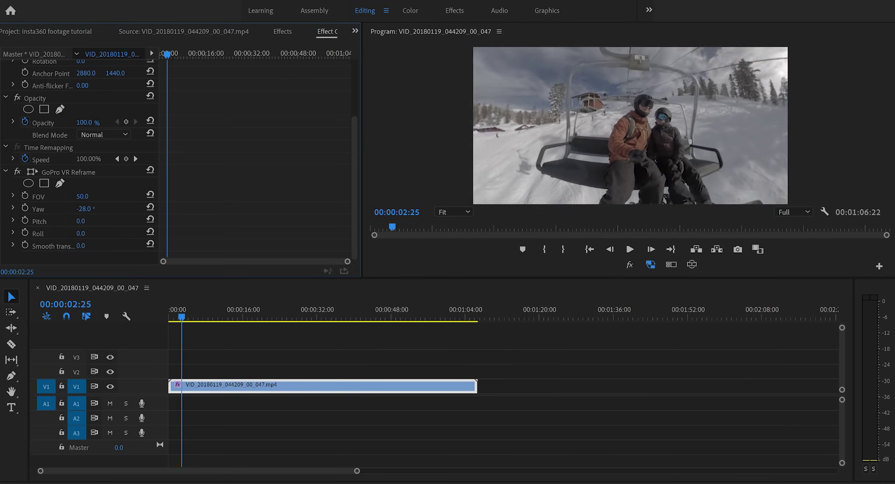
left_click_drag(84, 208, 81, 209)
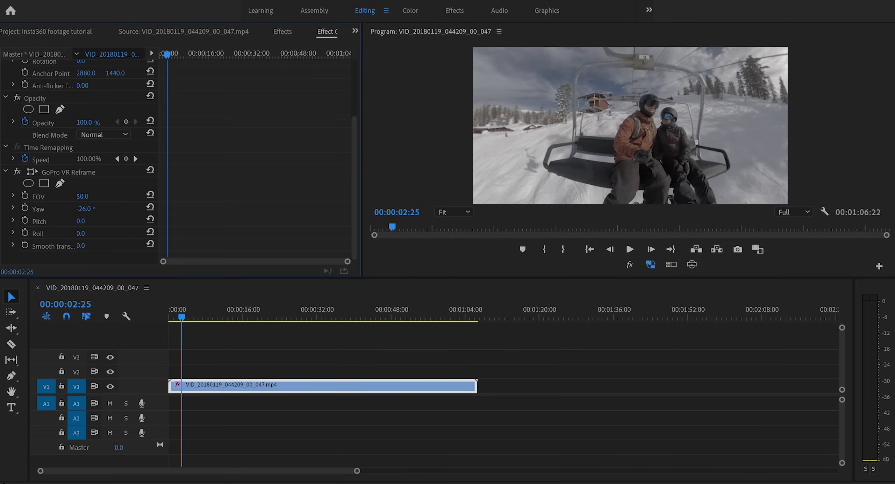
type("125")
key("Return")
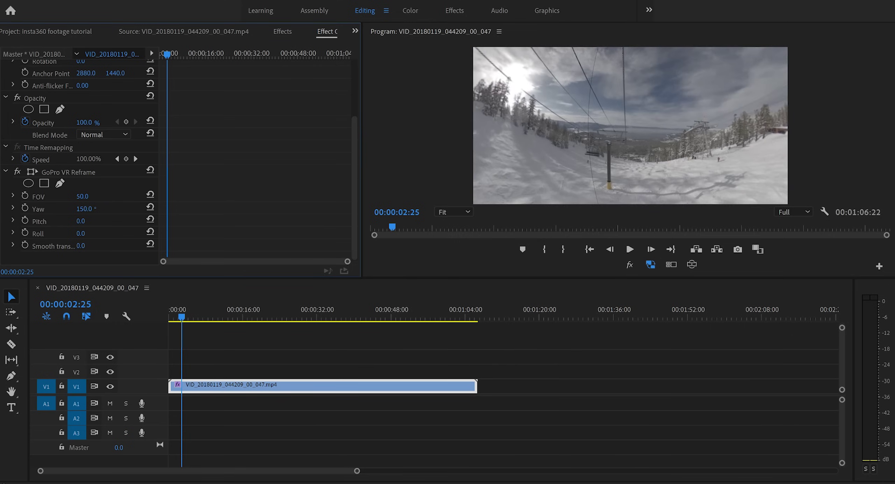
left_click_drag(84, 209, 140, 208)
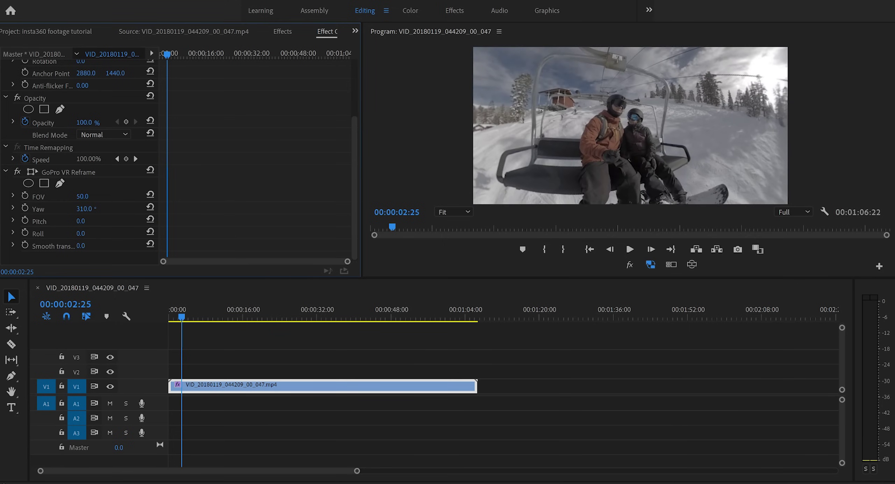
mouse_move(84, 208)
left_mouse_down()
mouse_move(76, 214)
mouse_move(104, 221)
mouse_move(61, 220)
mouse_move(71, 233)
mouse_move(62, 233)
mouse_move(87, 233)
mouse_move(90, 220)
left_mouse_up()
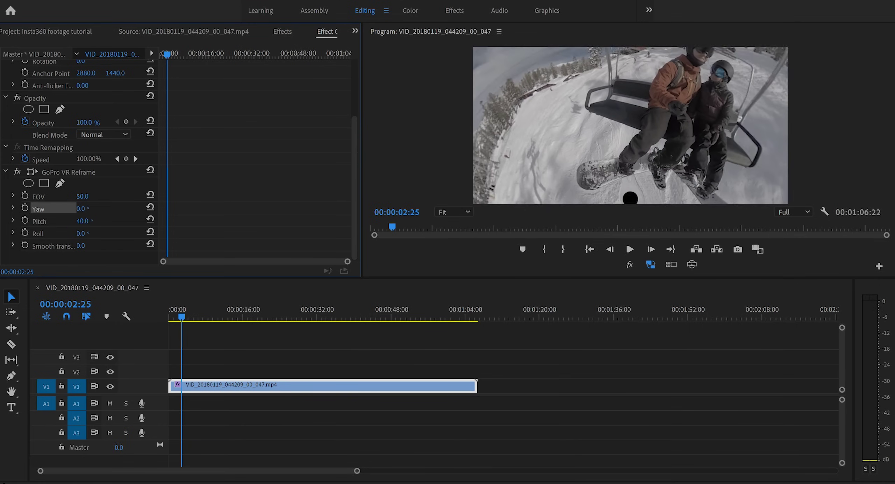
left_click_drag(83, 221, 102, 219)
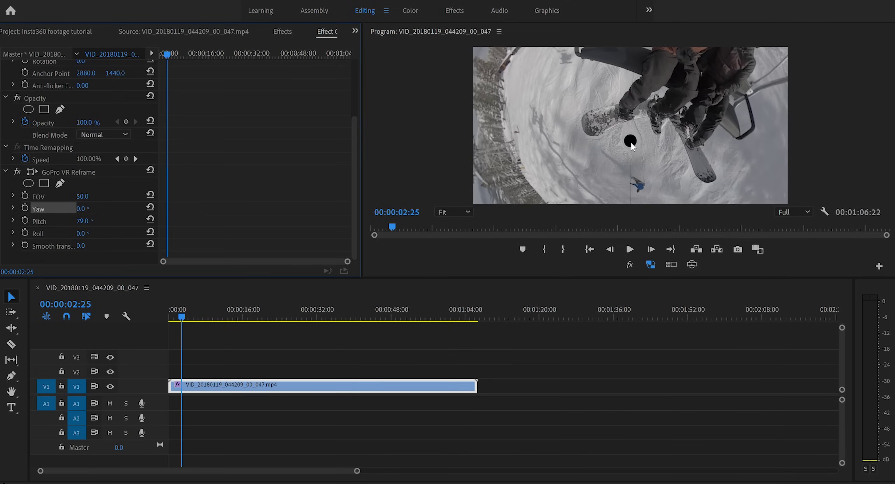
left_click(646, 265)
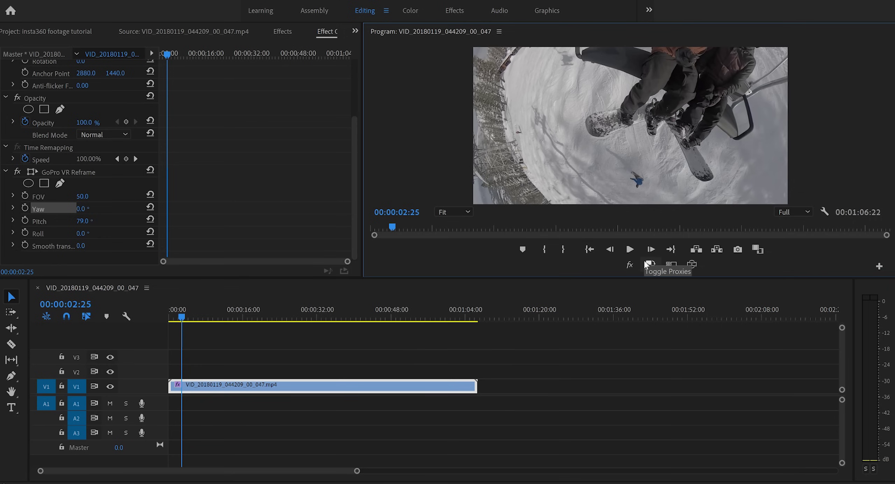
- Reset Pitch to 0, pan Yaw to -34 and widen FOV to 65 on the riders, then save
left_click(646, 265)
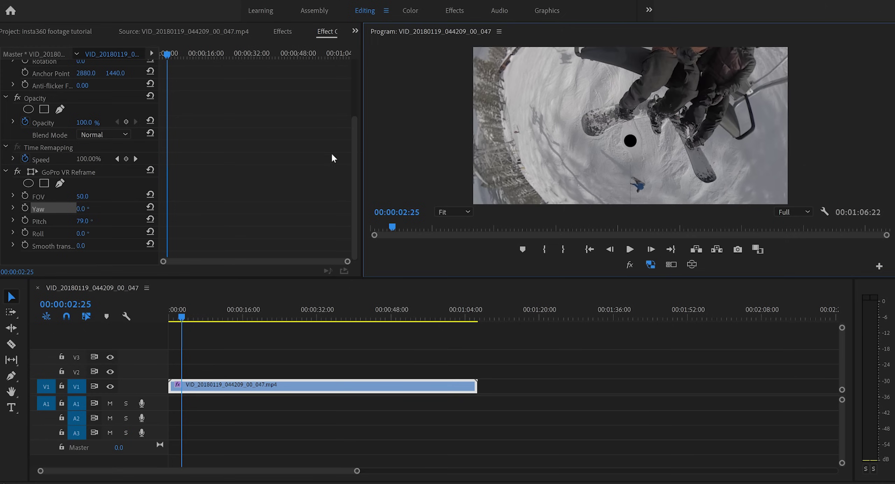
left_click(97, 221)
type("0")
key("Return")
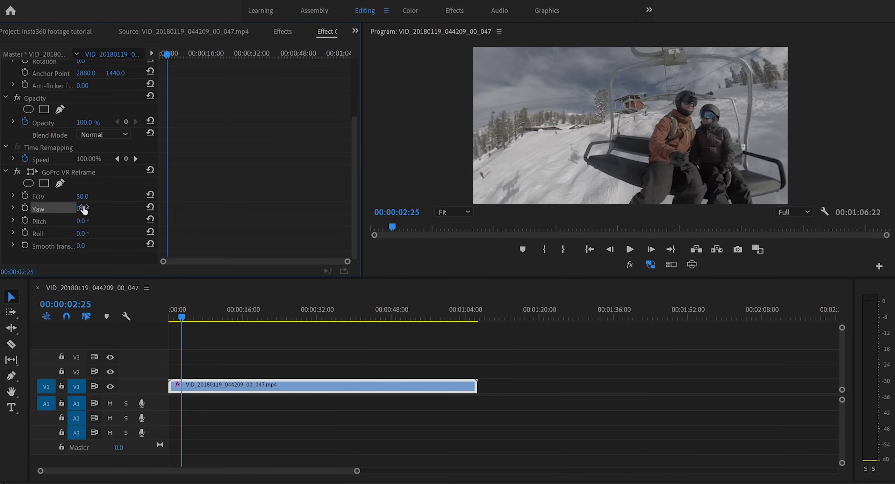
left_click_drag(84, 209, 72, 209)
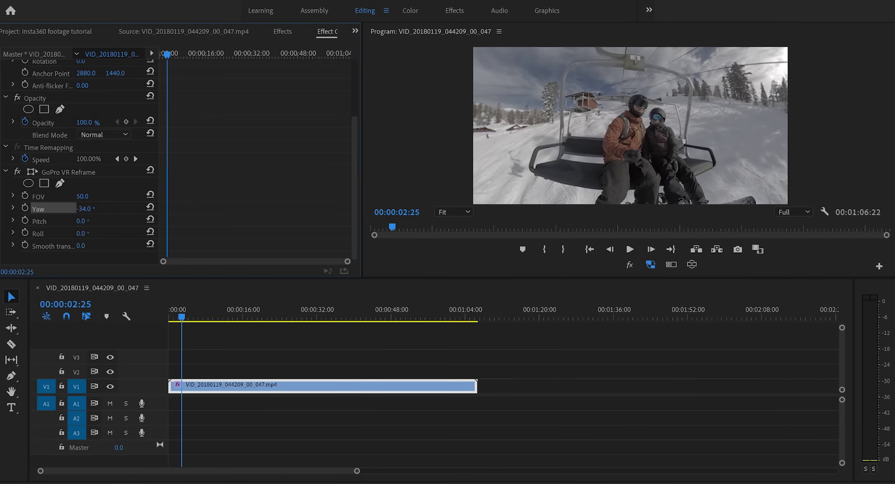
left_click_drag(83, 197, 98, 234)
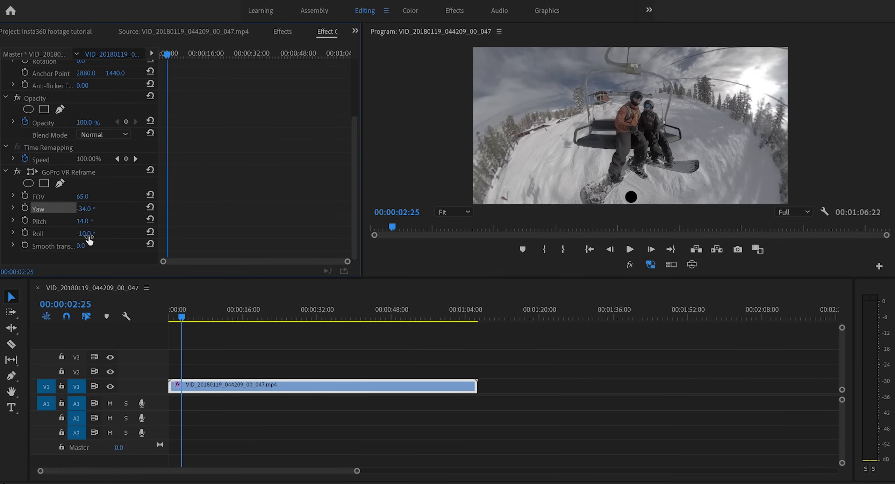
key("ctrl+s")
- Set the reframe Pitch to 25, then scrub it down to 18 degrees
left_click(82, 221)
type("25")
key("Return")
left_click_drag(99, 221, 97, 221)
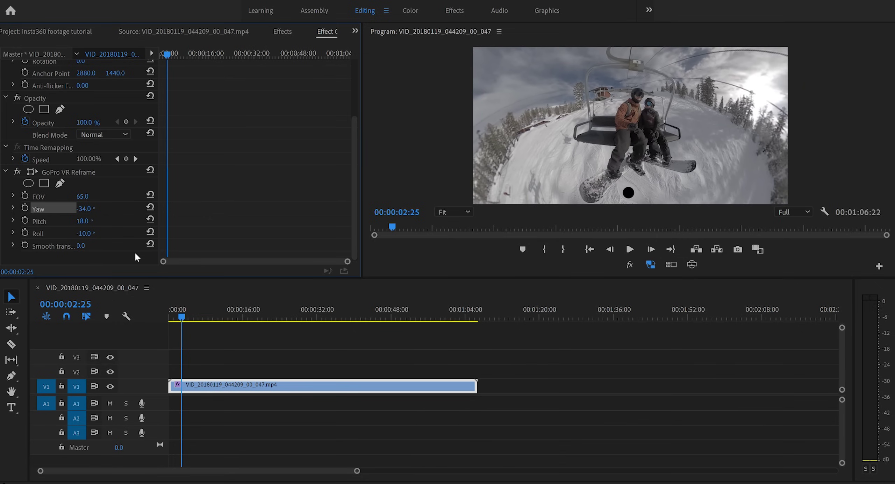
- Play the clip from 05:29 to find the pan's starting moment around 6 seconds
key("space")
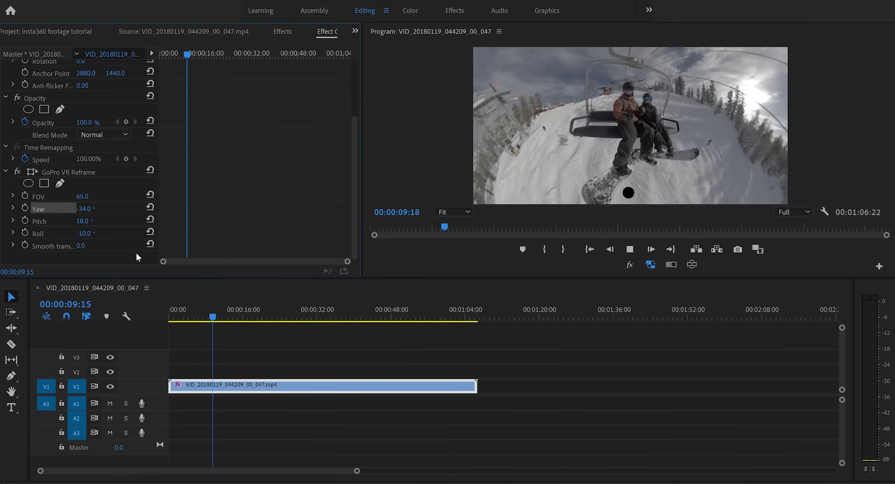
key("space")
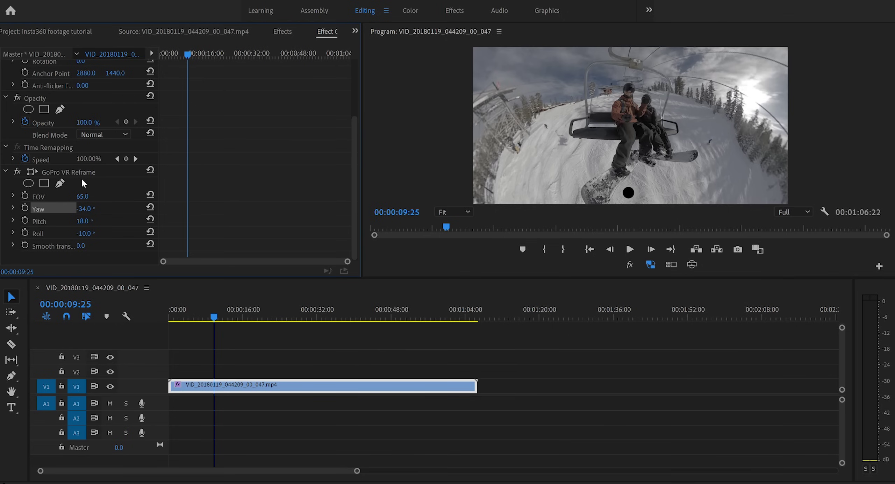
left_click(197, 317)
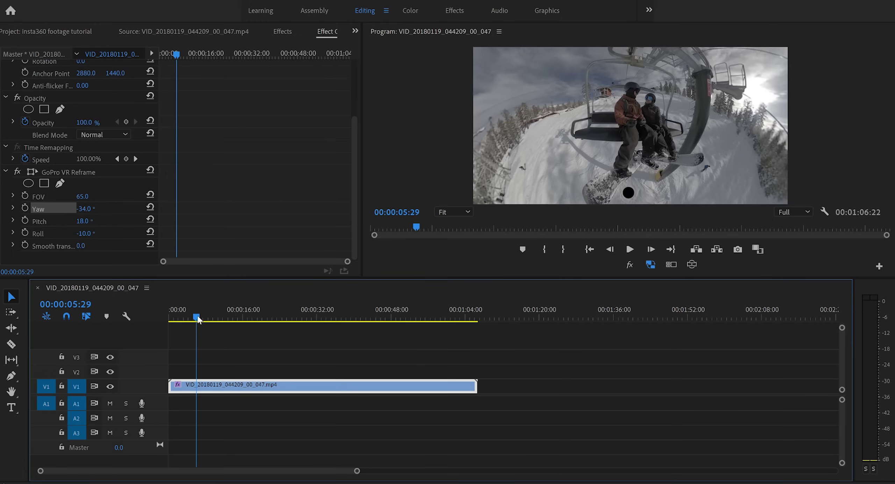
key("space")
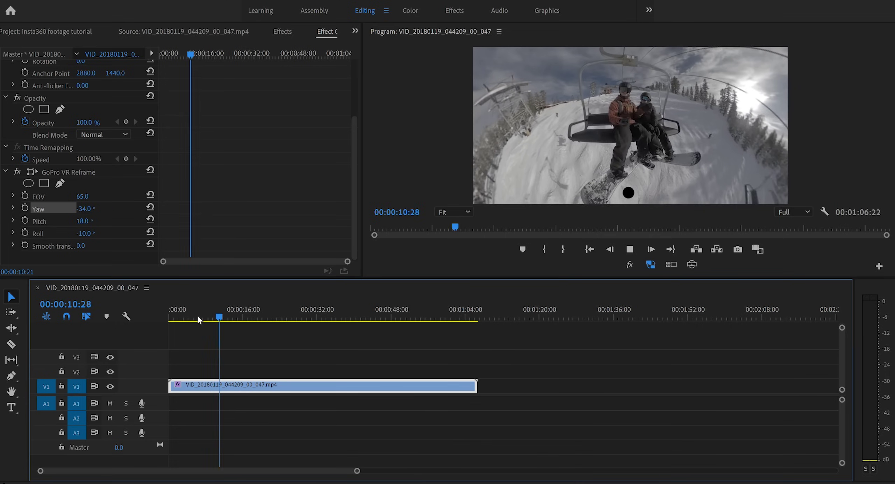
left_click(198, 319)
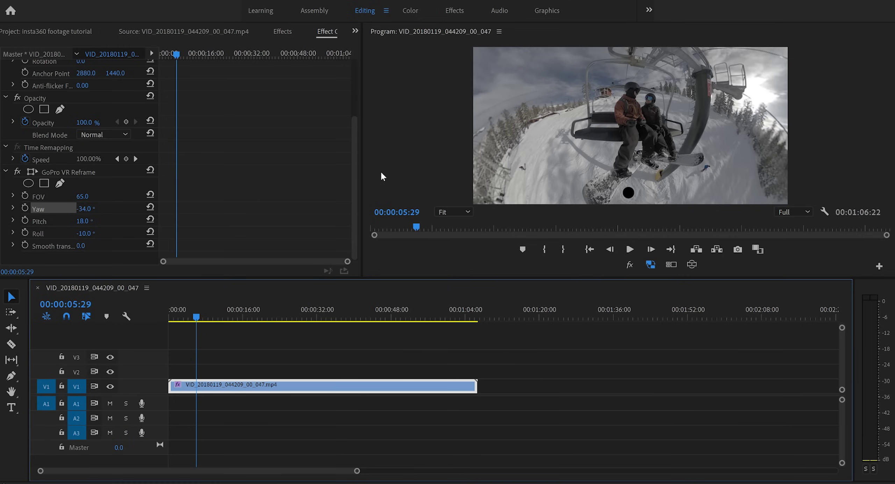
key("space")
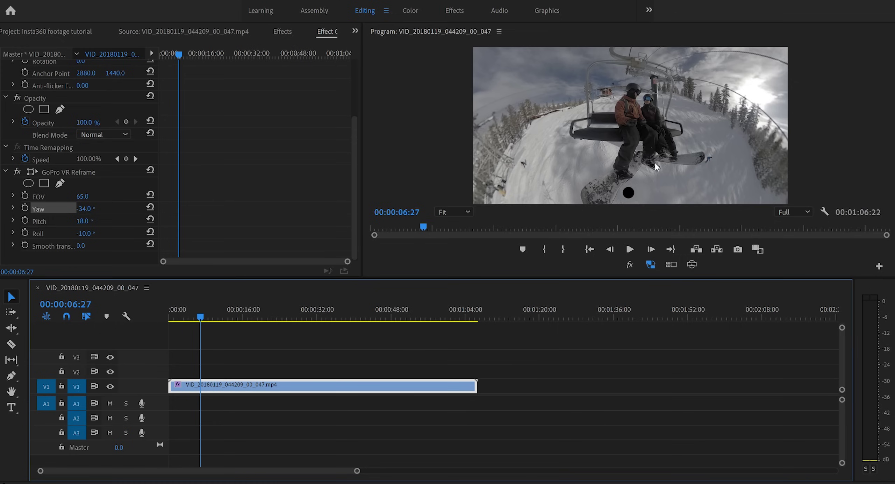
- Turn on keyframing for FOV, Yaw, Pitch and Roll at the clip's first reframe position
left_click(25, 195)
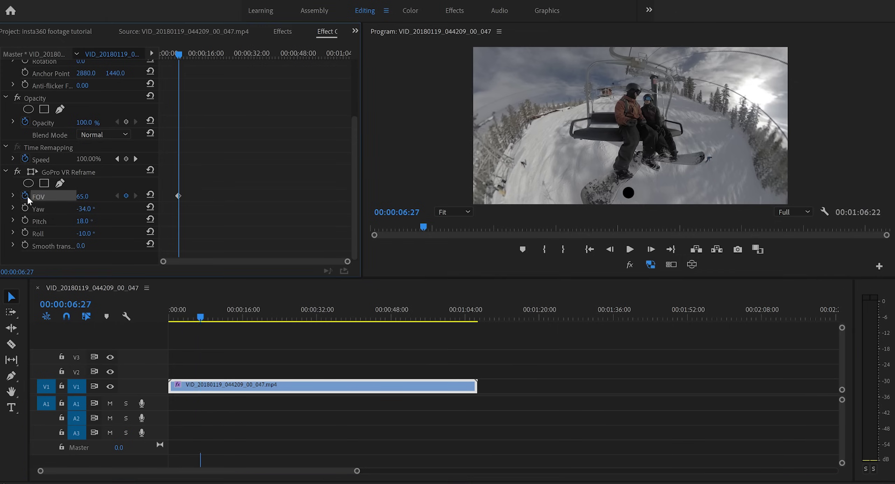
left_click(25, 208)
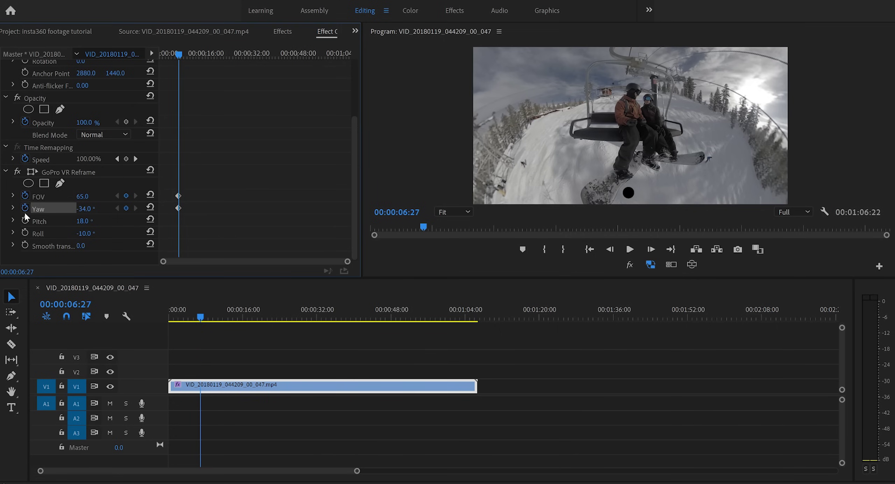
left_click(24, 220)
left_click(25, 232)
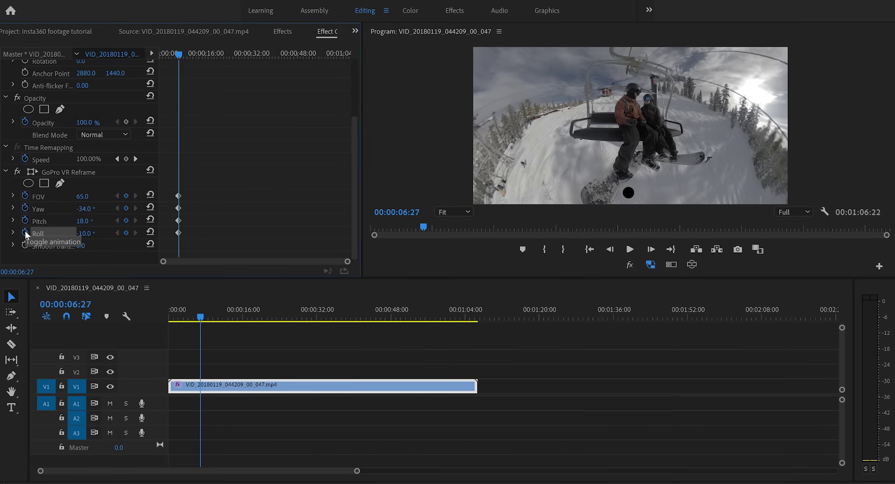
- Play to 00:00:14:14 and add FOV, Yaw, Pitch and Roll keyframes holding the riders' framing
key("space")
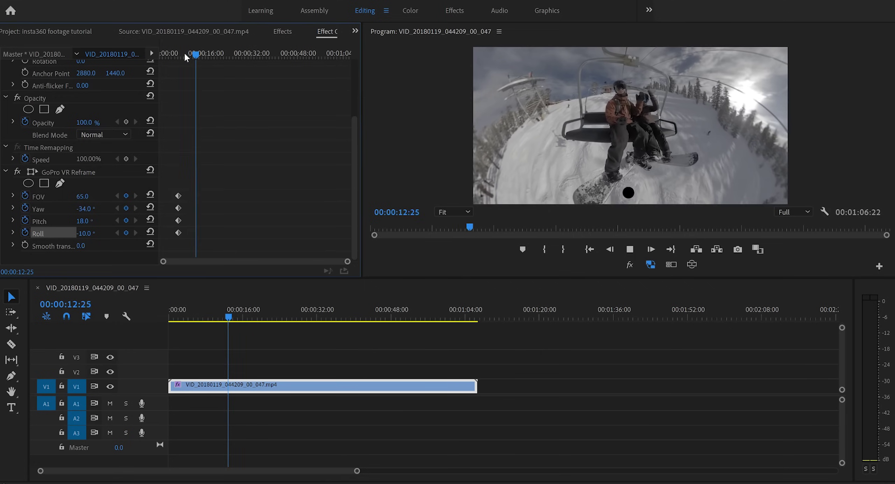
key("space")
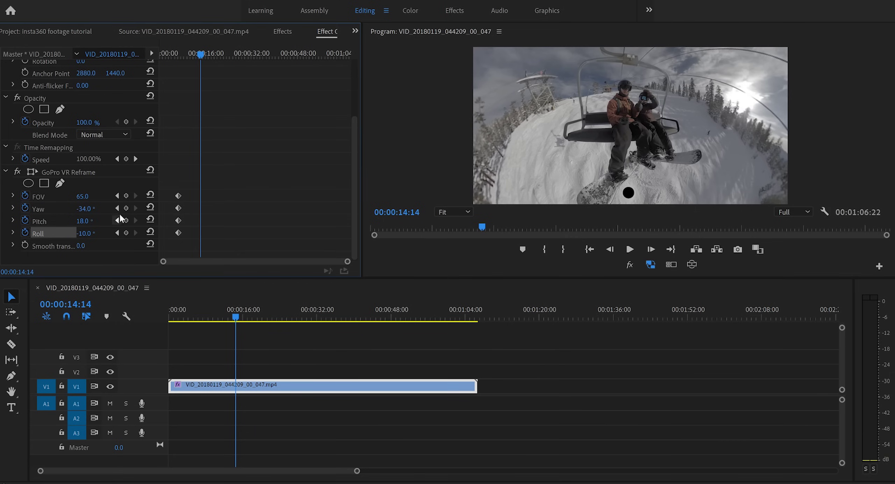
left_click(126, 197)
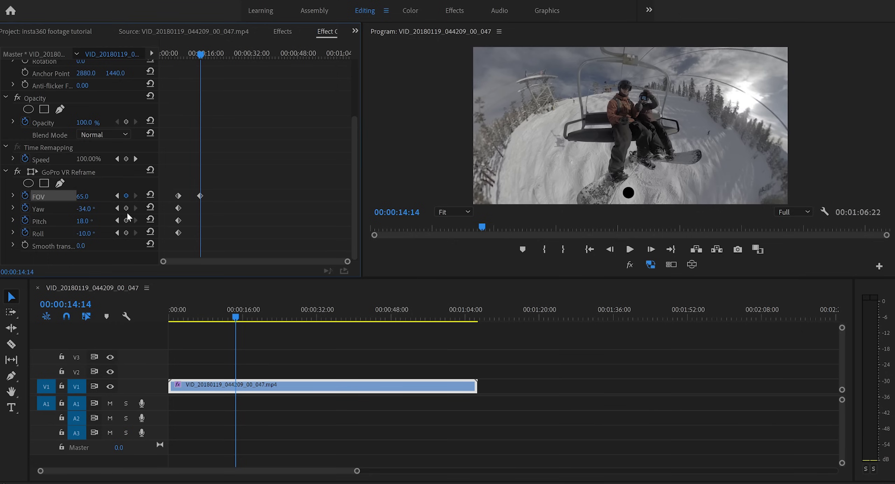
left_click(126, 207)
left_click(126, 221)
left_click(126, 233)
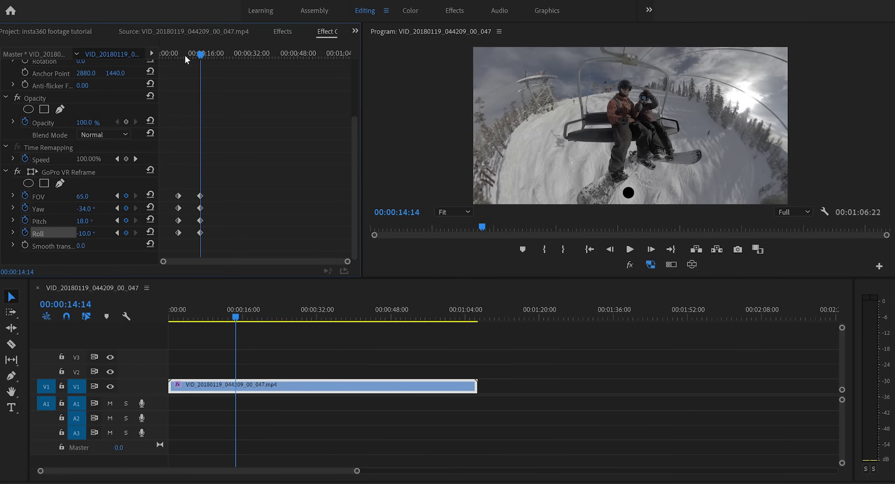
- Preview the reframed clip and stop the playhead at 00:00:21:17
left_click_drag(182, 55, 201, 53)
key("space")
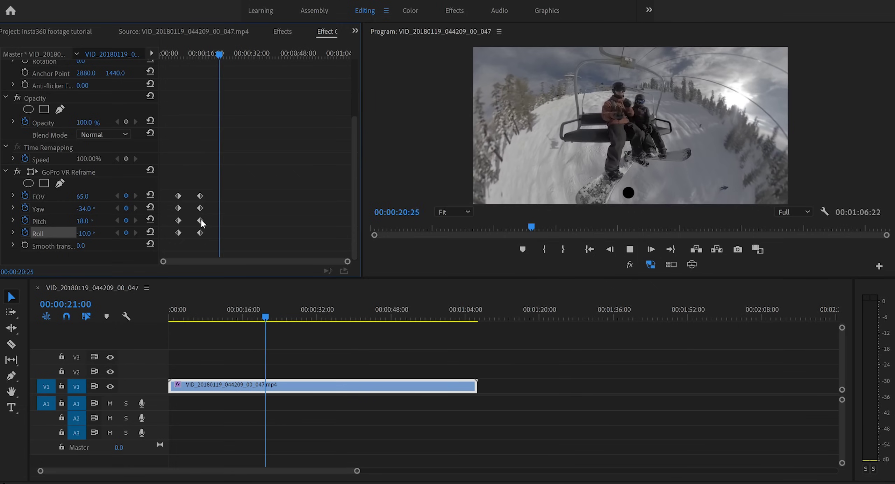
key("space")
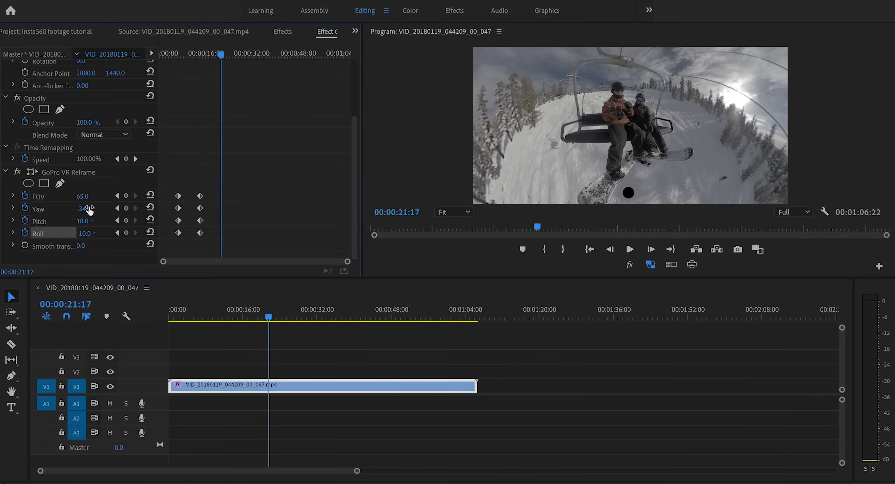
- Frame the lake with Yaw 147, Pitch -6, FOV 38 and Roll 4, then save
left_click_drag(90, 209, 121, 209)
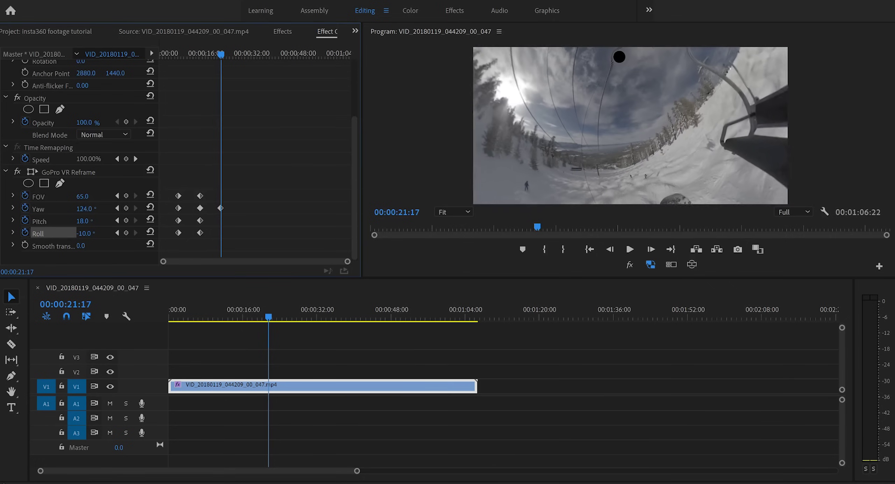
left_click_drag(85, 208, 88, 226)
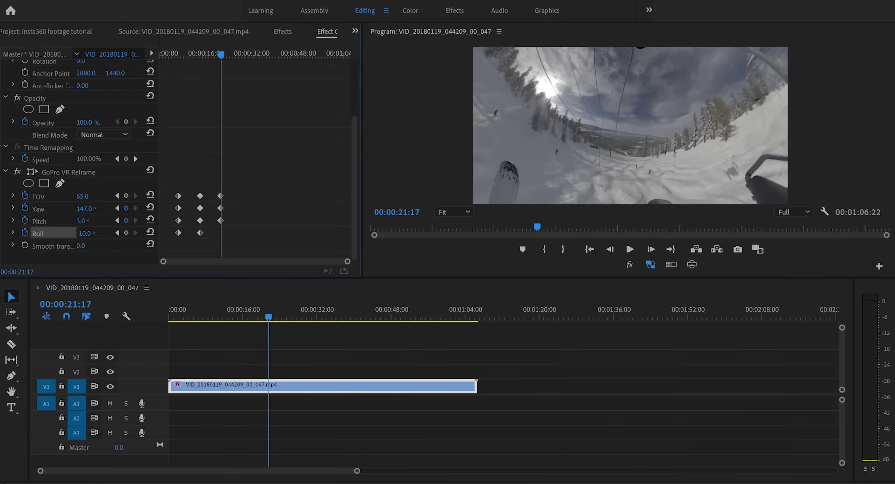
left_click_drag(82, 197, 73, 196)
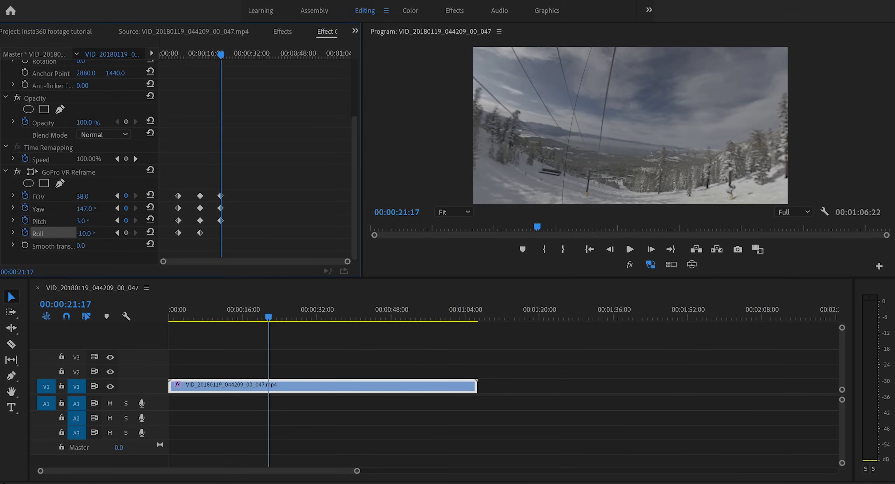
left_click_drag(84, 233, 83, 221)
key("ctrl+s")
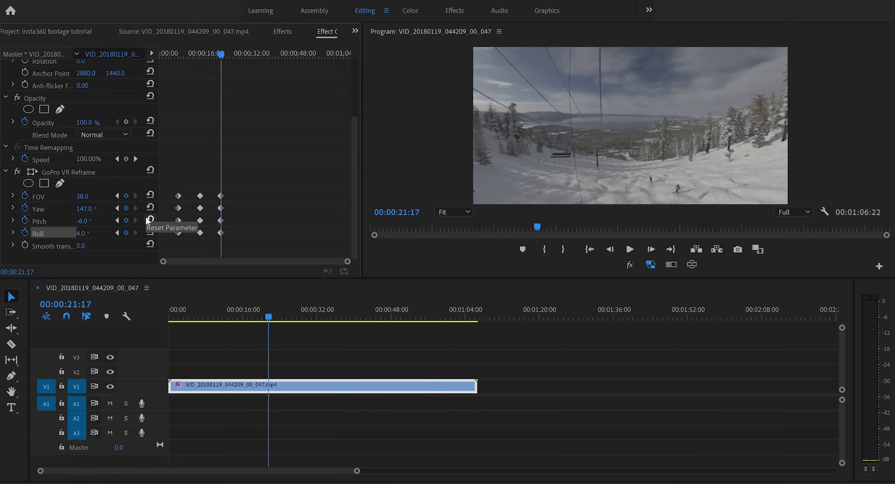
left_click_drag(187, 59, 174, 58)
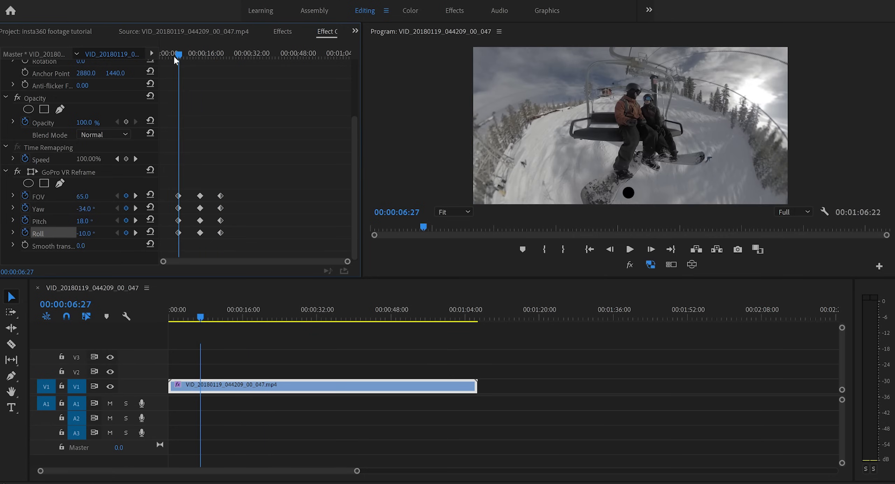
key("space")
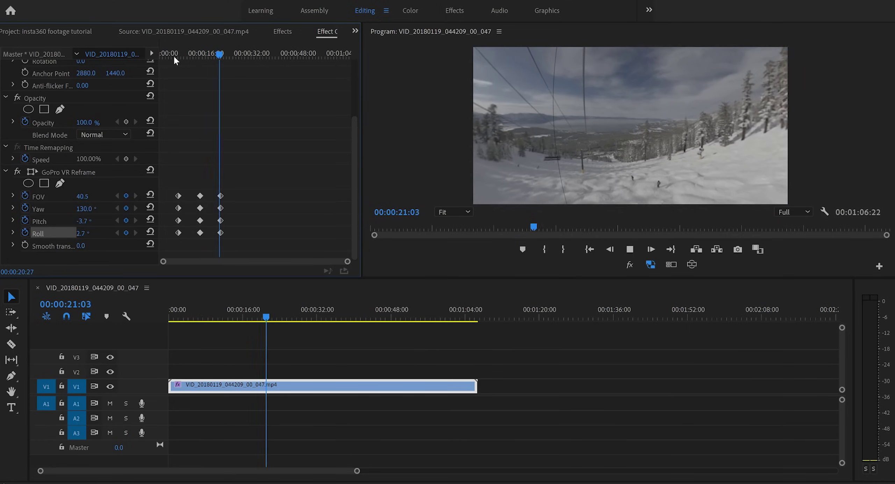
key("space")
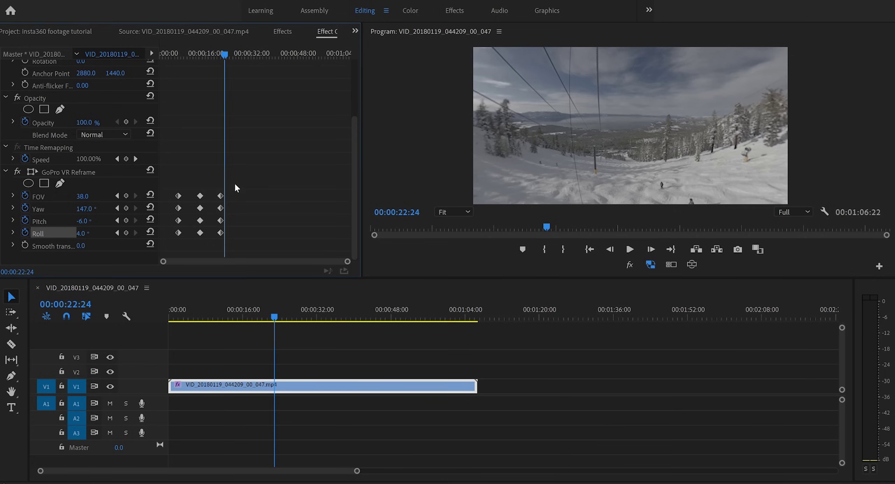
- Select all twelve reframe keyframes and set their interpolation to Auto Bezier
left_click_drag(253, 173, 164, 250)
right_click(220, 234)
left_click(235, 331)
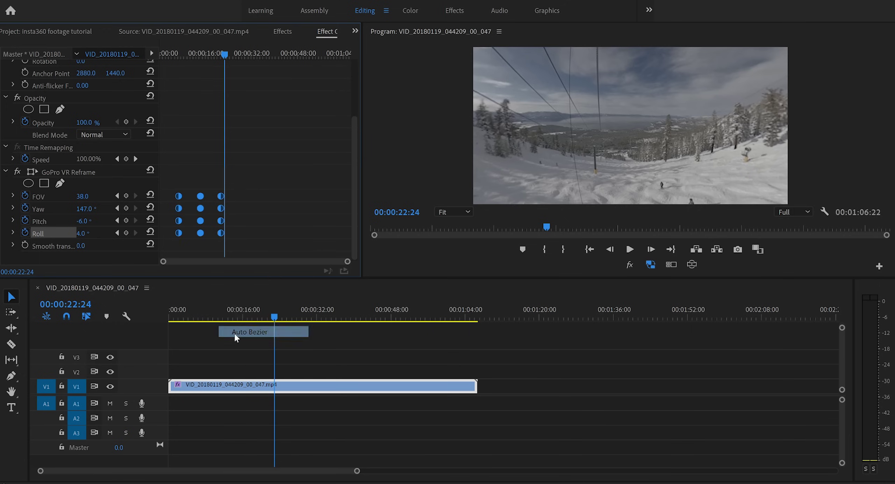
- Move the playhead back and set the Smooth transition value to 30
left_click_drag(210, 54, 199, 54)
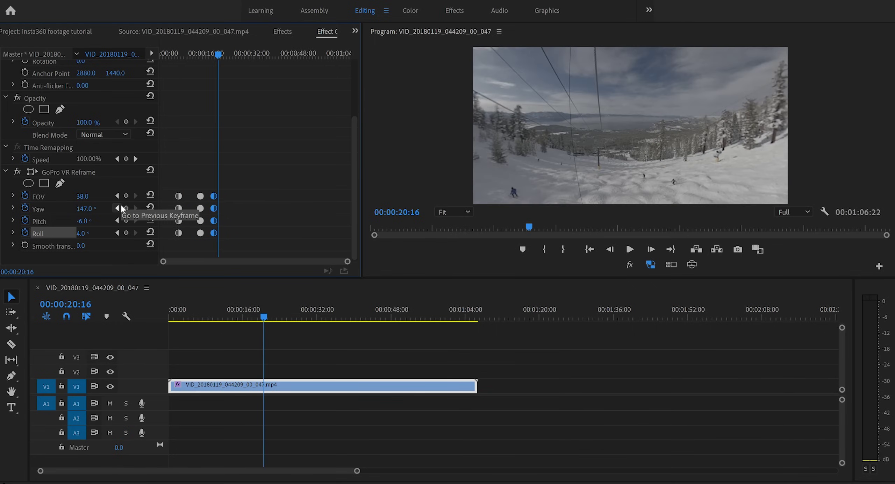
left_click(92, 245)
type("30")
key("Return")
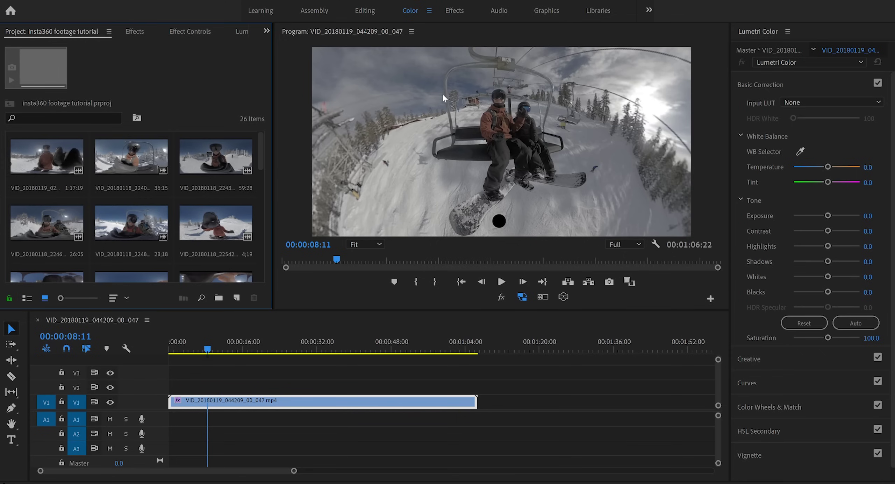
- Save, then pick GoPro Winter v7 from Lumetri's Creative Look dropdown
key("ctrl+s")
left_click(762, 358)
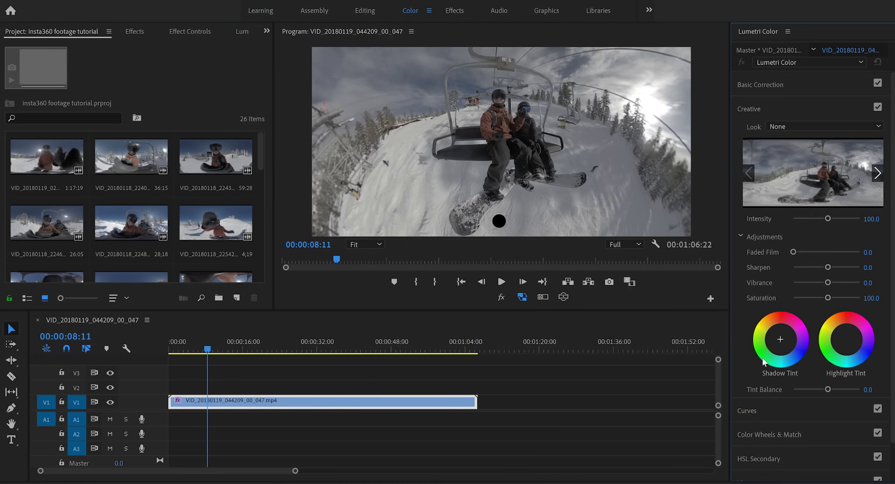
left_click(802, 126)
scroll(804, 237, "down", 10)
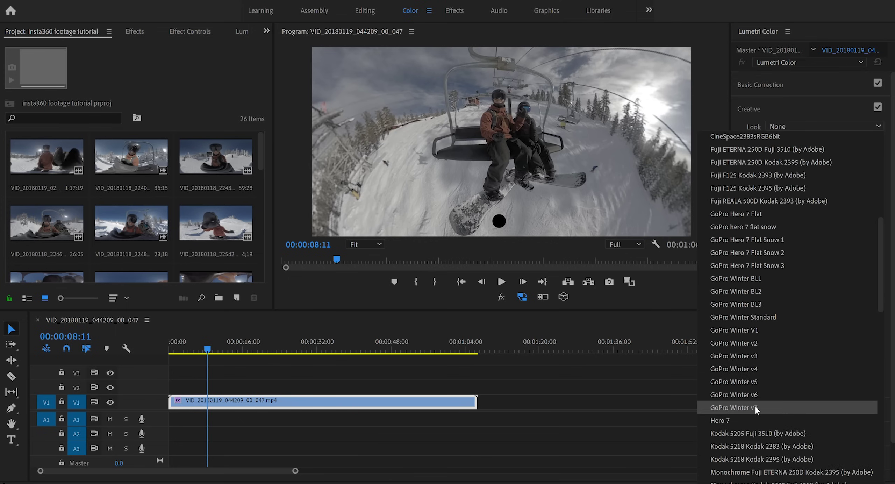
left_click(755, 406)
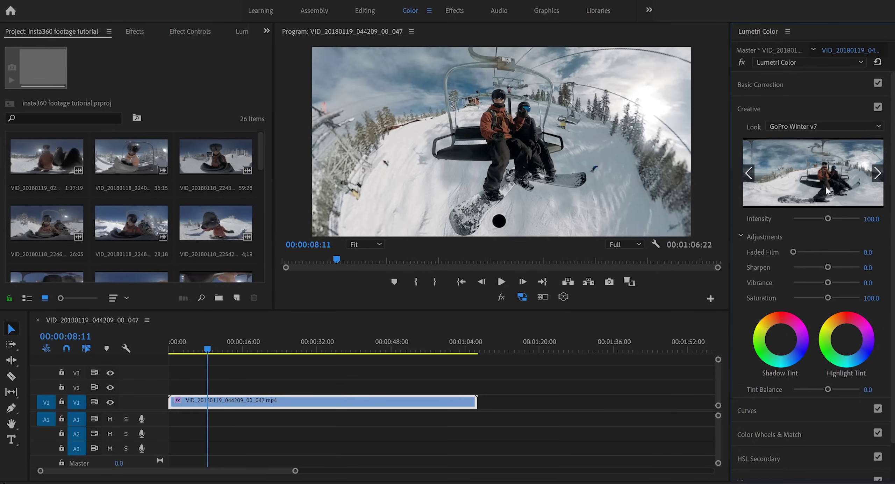
- In Basic Correction, set Highlights -35.1, Shadows 12.3, Whites 22.8, deepen Blacks and raise Saturation
left_click(789, 84)
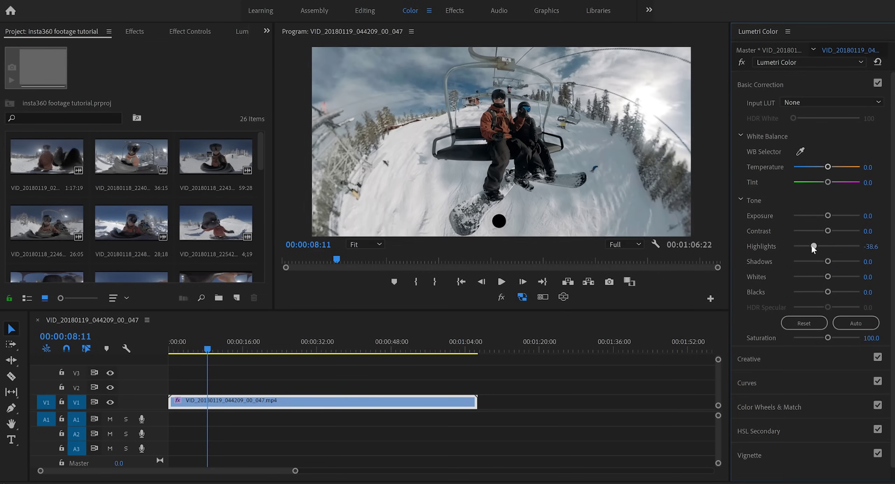
mouse_move(826, 245)
left_mouse_down()
mouse_move(814, 246)
mouse_move(826, 262)
left_mouse_up()
left_click_drag(829, 338, 838, 338)
left_click_drag(827, 262, 835, 277)
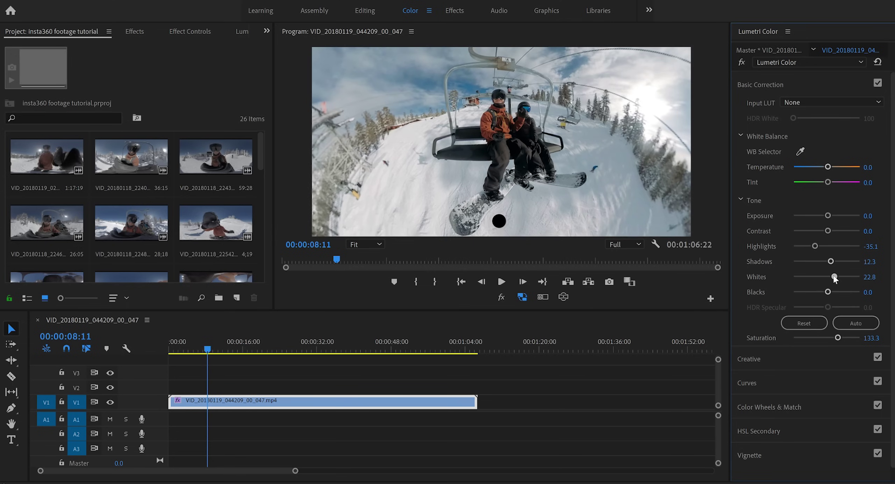
- Build a three-point S-curve on the master RGB curve, darkening lows and brightening highs
left_click(776, 382)
left_click_drag(775, 330, 780, 334)
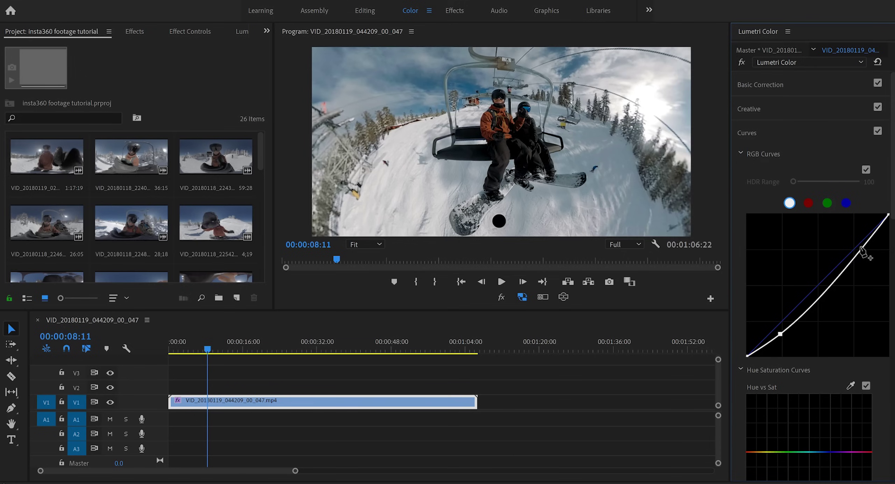
left_click_drag(859, 251, 856, 245)
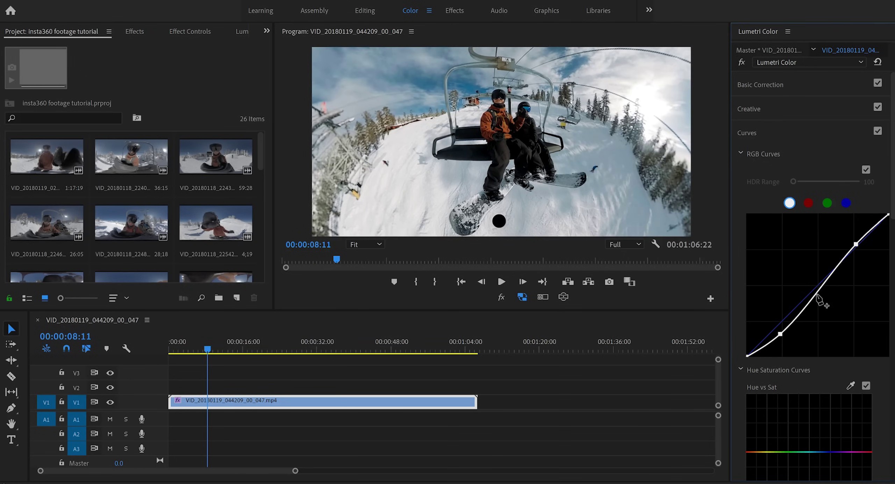
left_click(816, 291)
left_click_drag(781, 334, 778, 329)
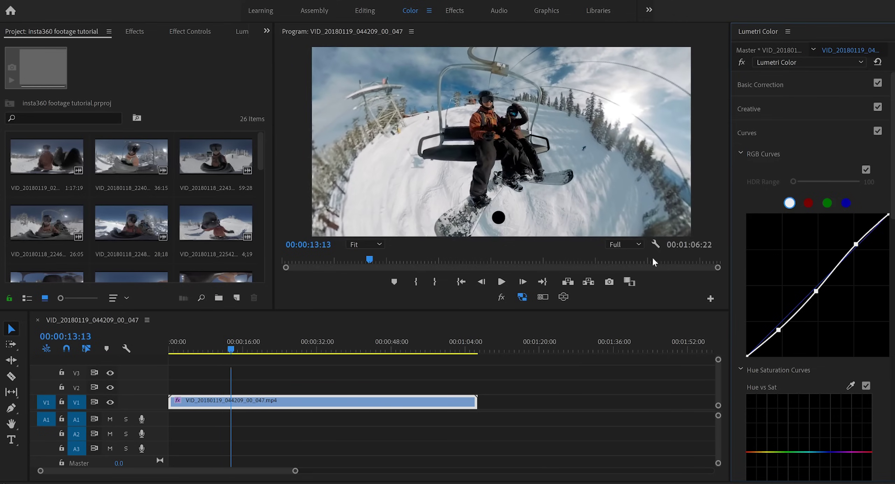
key("space")
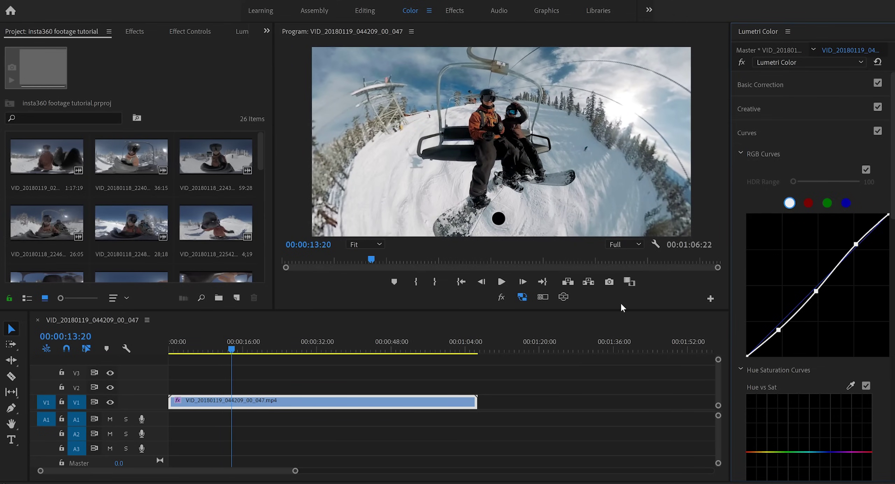